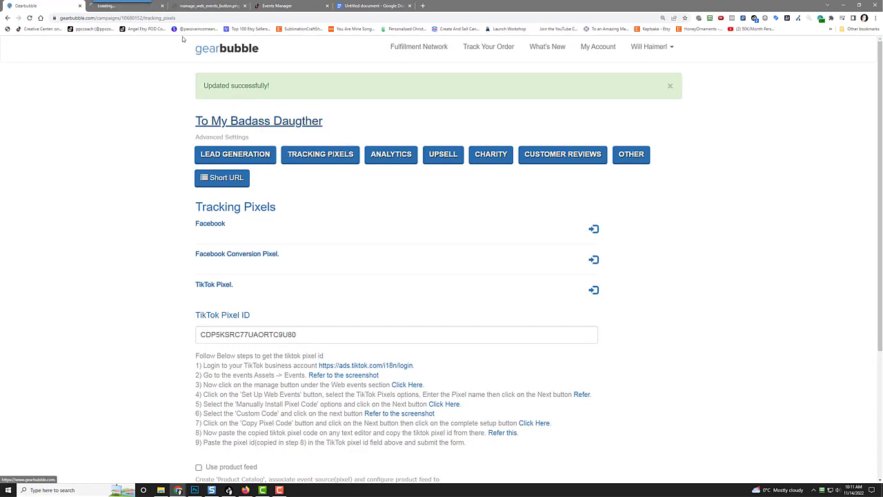
Inspect the product page's TikTok events with TikTok Pixel Helper, then start buying the necklace and inspect them again.
click(124, 5)
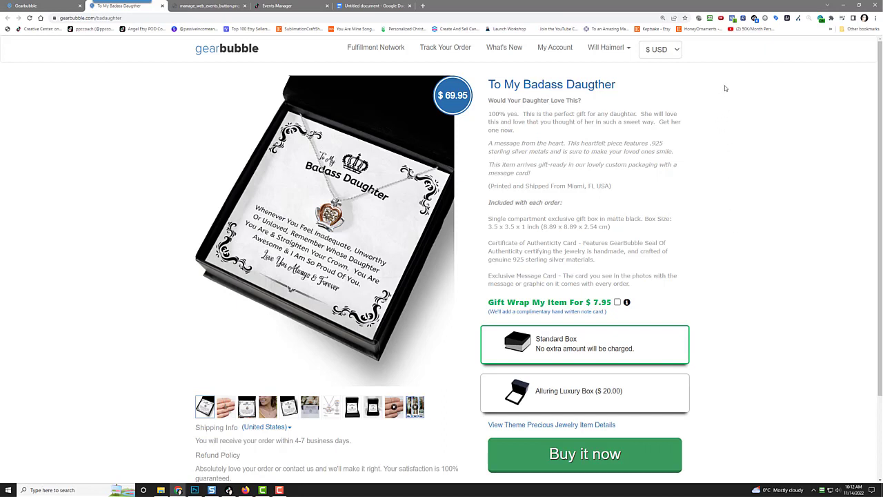
click(755, 19)
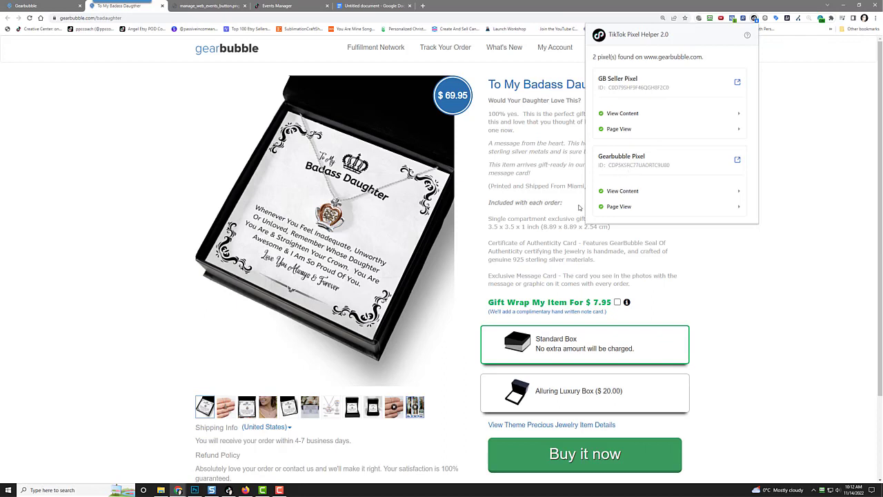
click(573, 453)
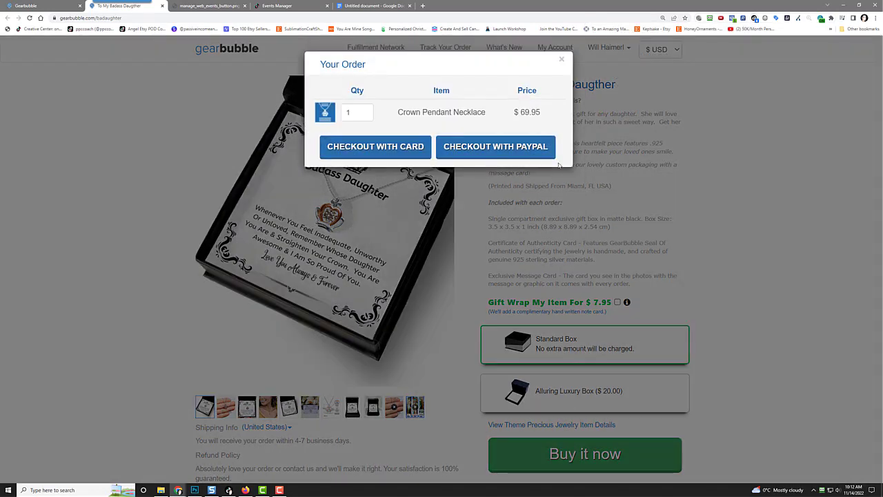
click(755, 19)
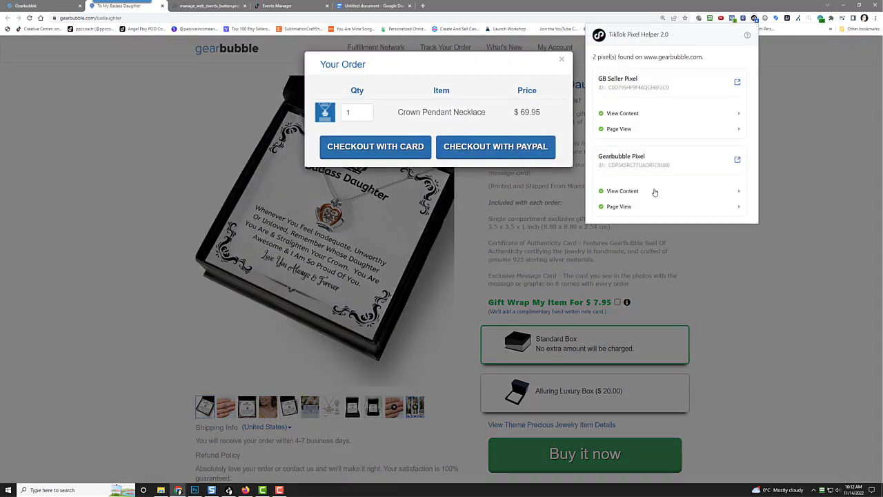
Proceed to card checkout for the necklace and inspect the checkout page's events with TikTok Pixel Helper.
click(391, 150)
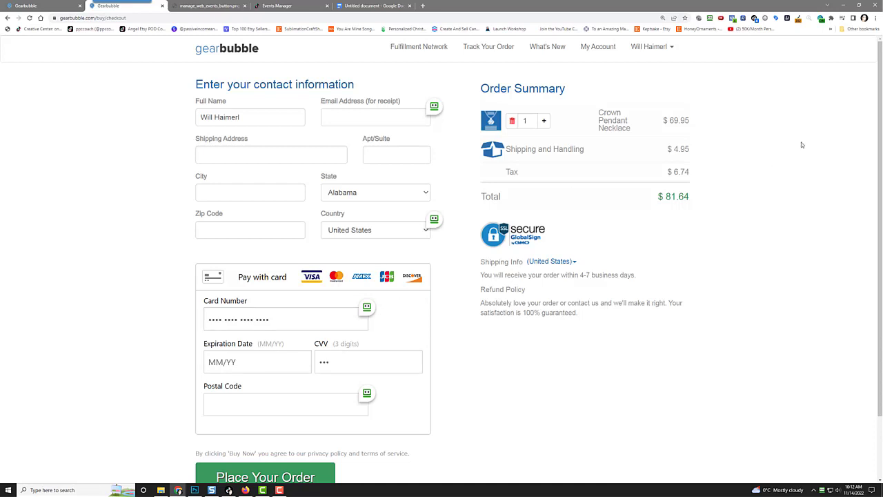
click(755, 19)
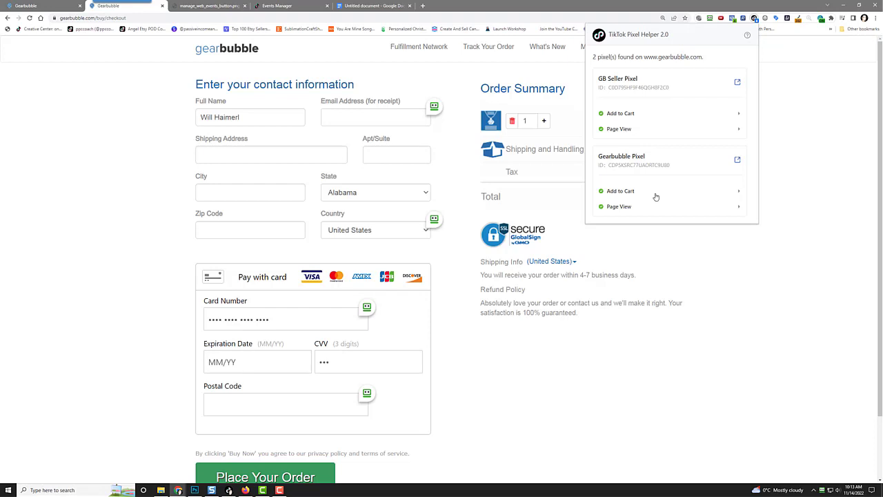
click(584, 372)
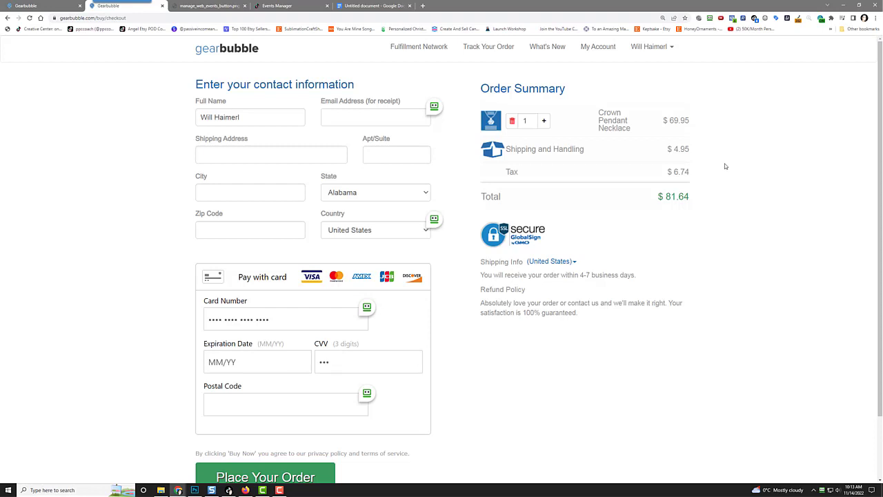
scroll(700, 214, down, 1)
scroll(701, 217, up, 1)
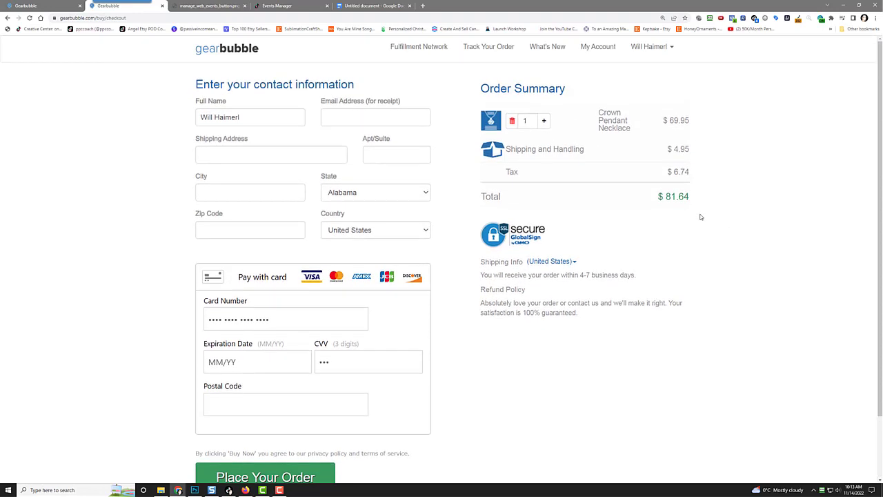
scroll(700, 216, down, 1)
scroll(698, 220, up, 1)
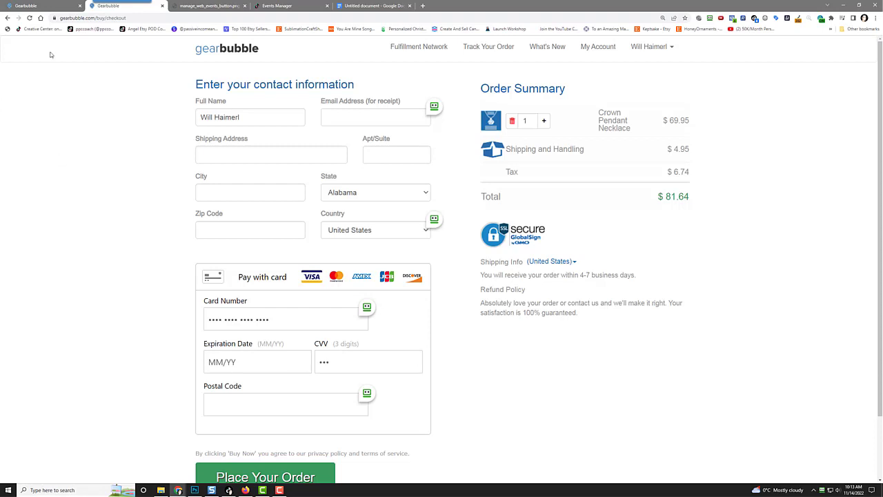
Return to the campaign's tracking pixel settings and review the full 3rd Party conversion snippet.
click(62, 6)
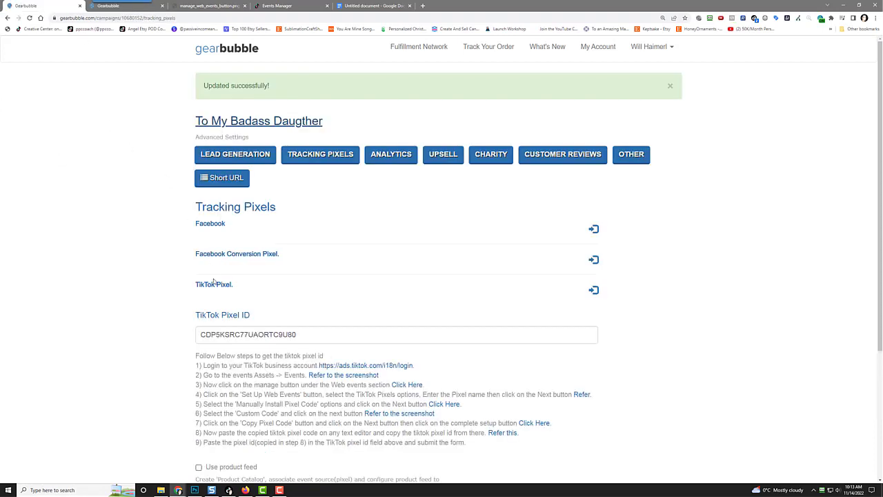
scroll(121, 276, down, 3)
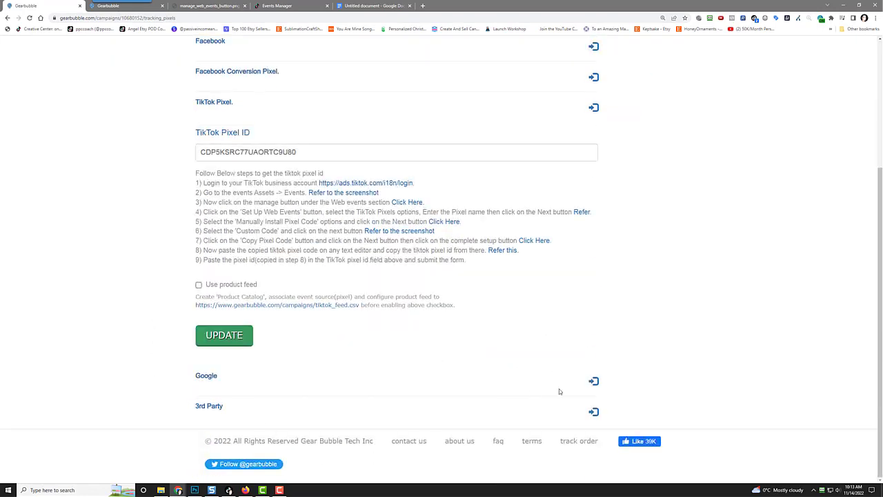
click(595, 414)
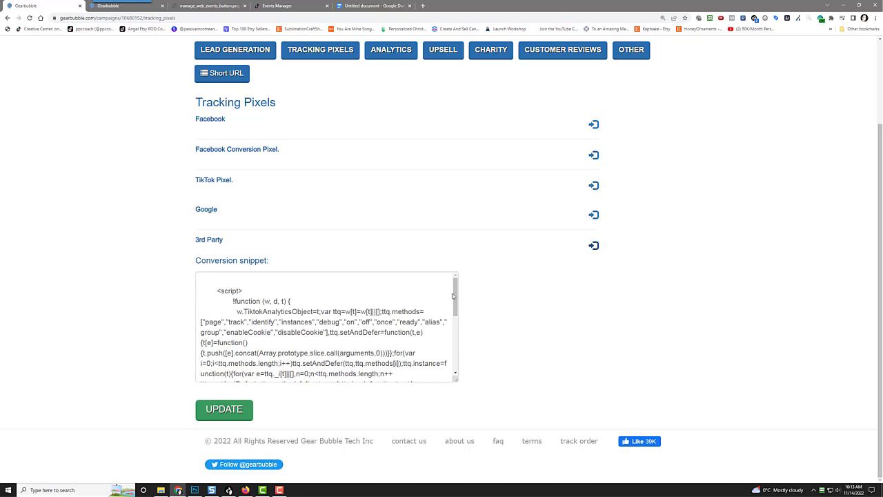
drag(457, 306, 450, 410)
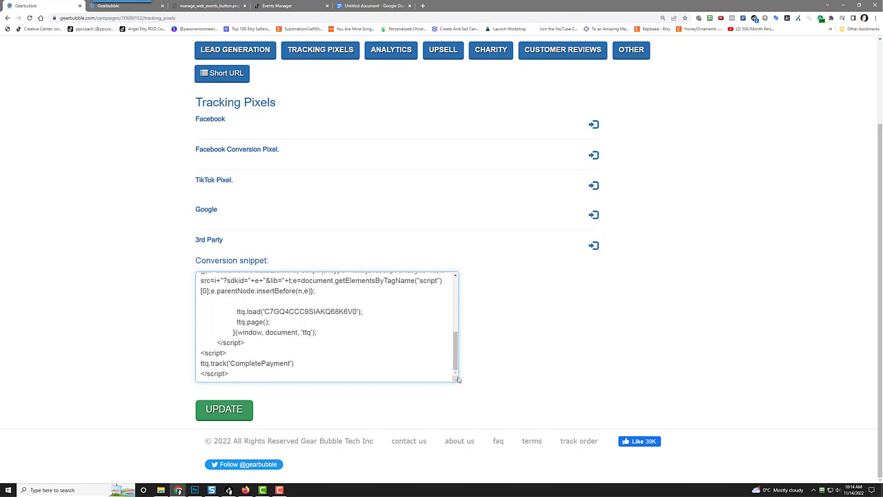
drag(457, 355, 458, 280)
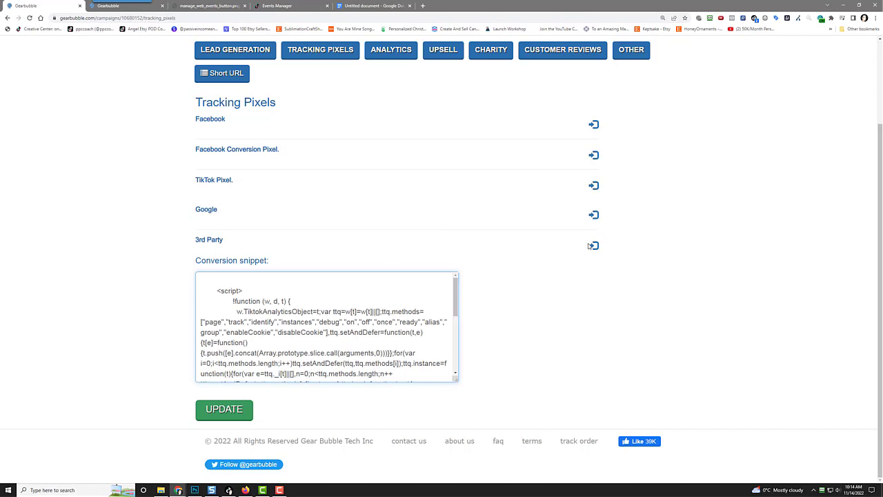
click(590, 247)
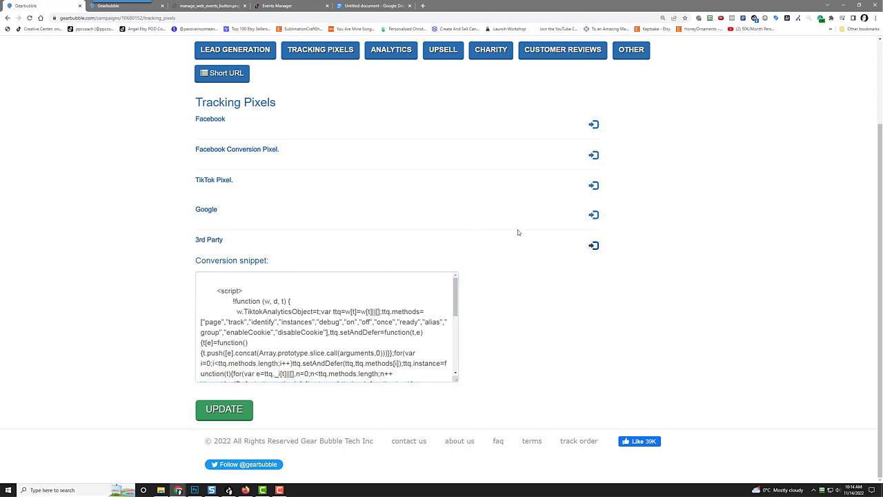
Show the campaign's TikTok Pixel settings and check the pixels on this page with TikTok Pixel Helper.
click(594, 185)
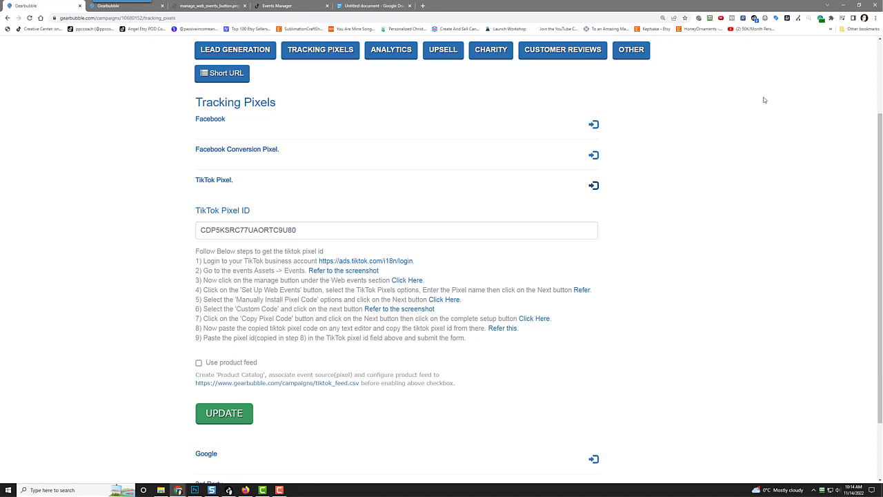
click(755, 18)
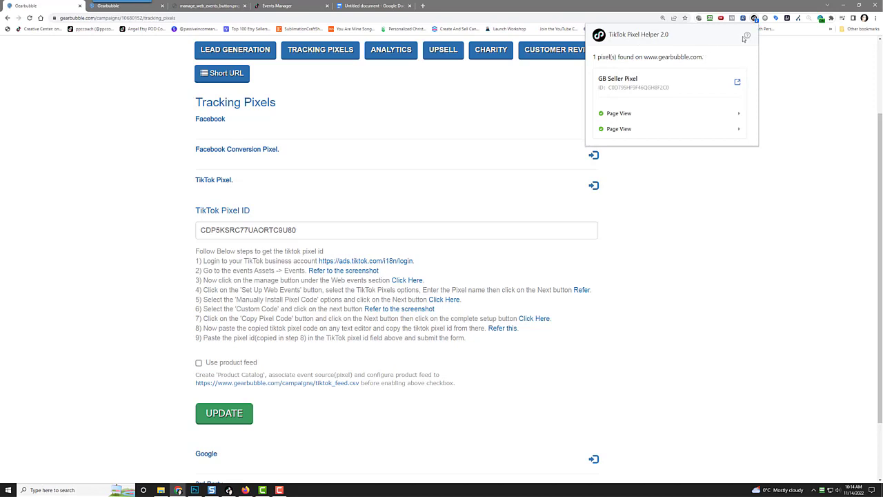
click(673, 209)
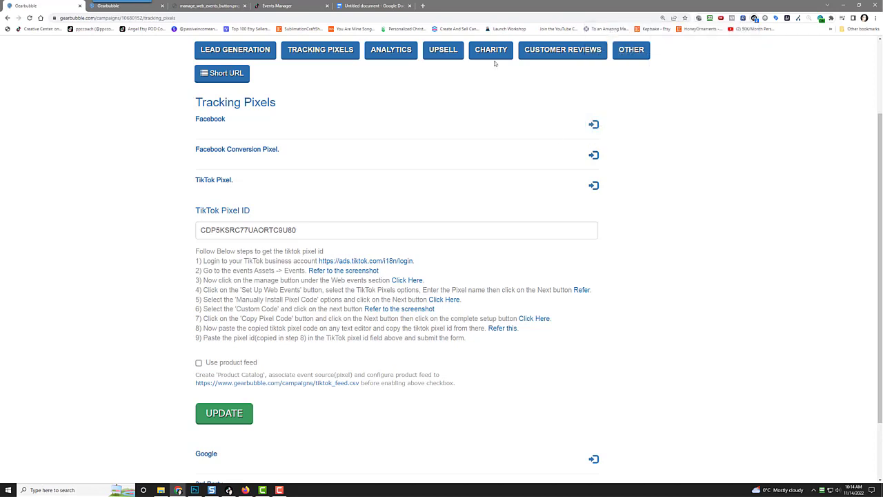
Search Google for "extensions" in a new tab and open the Chrome Web Store extensions page.
click(423, 6)
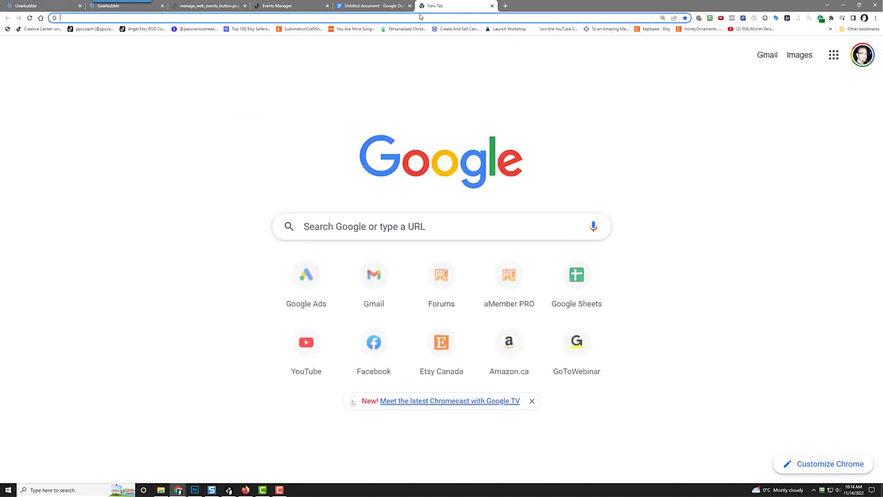
click(419, 15)
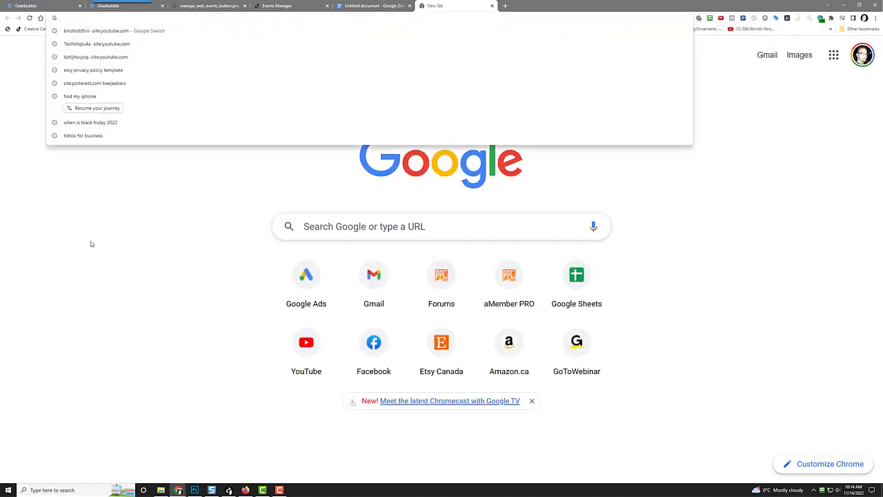
text(exten)
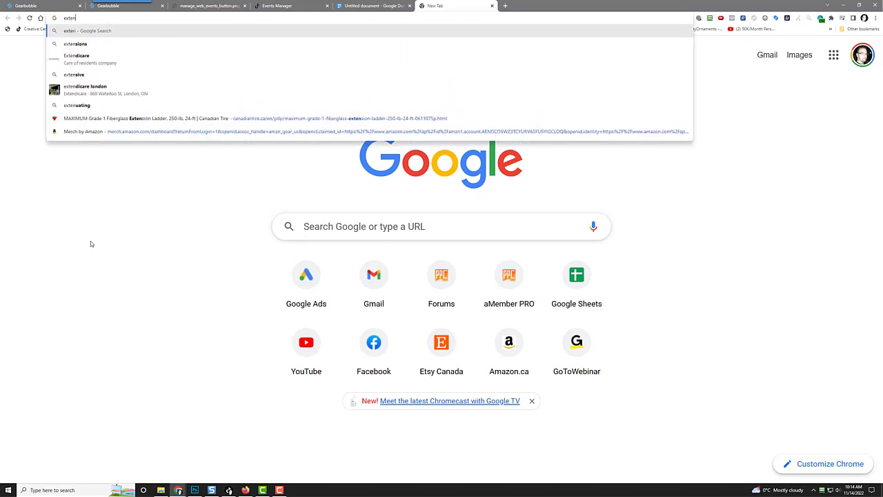
text(sions)
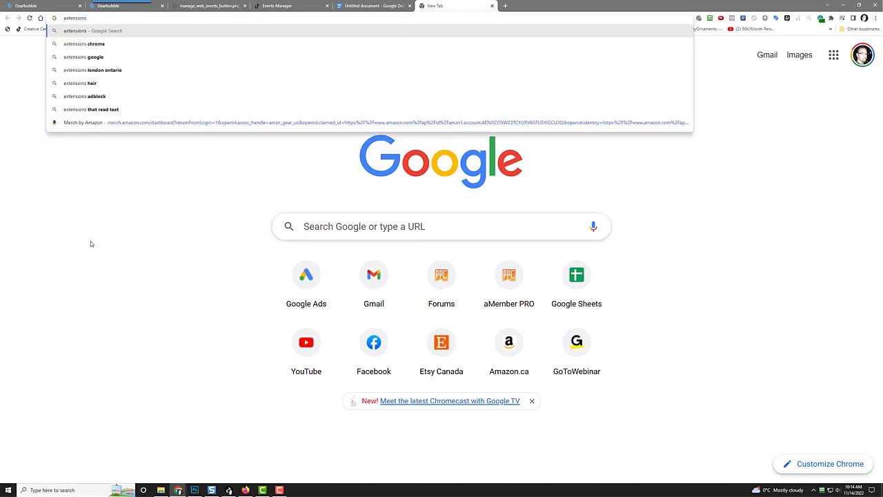
key(Return)
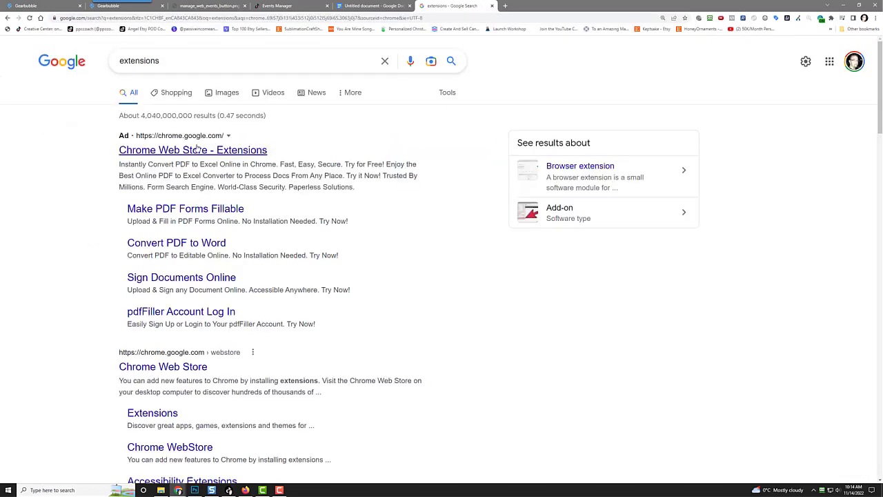
click(196, 149)
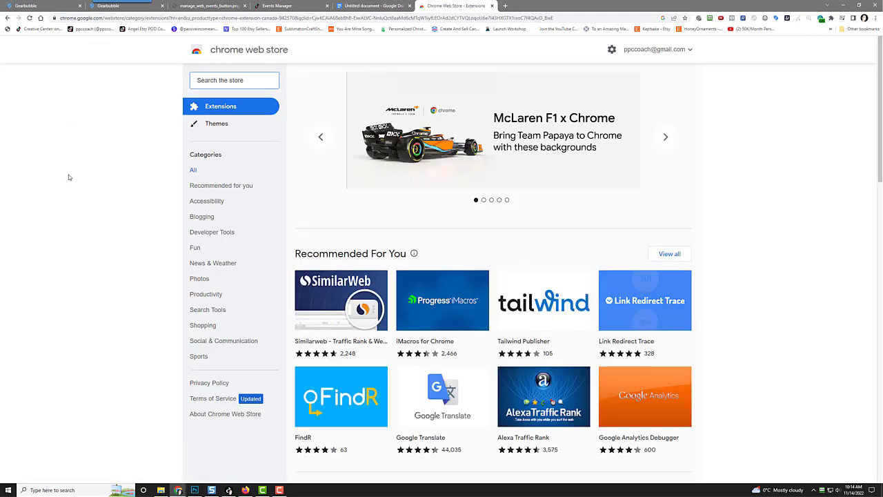
Search the Chrome Web Store for "tiktok pixel helper".
click(245, 80)
text(tiktok pixel)
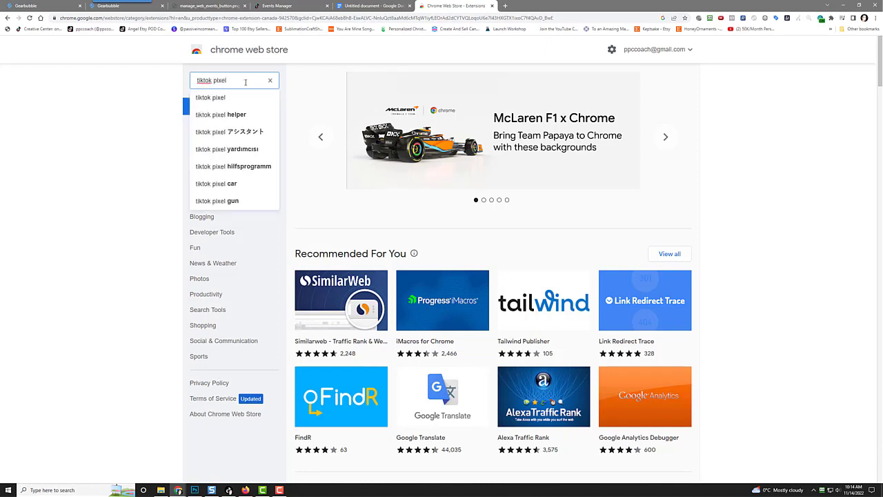
key(Down)
key(Down)
key(Return)
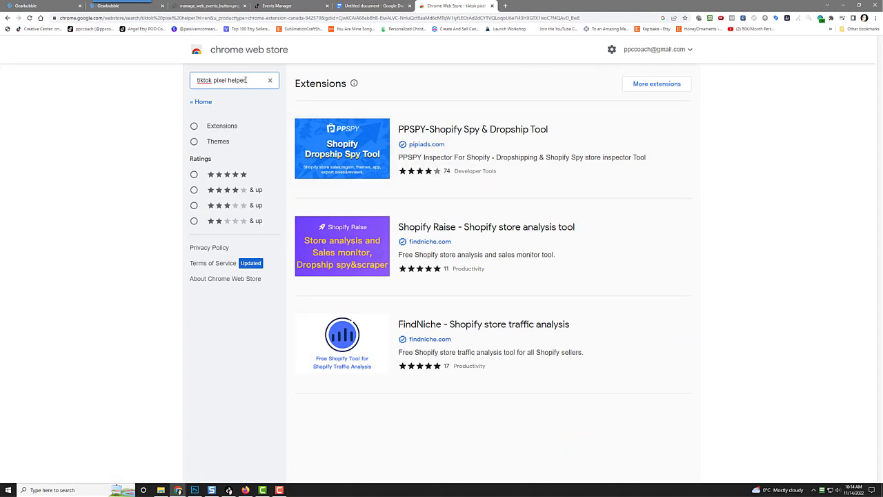
Search the store for "tik tok pixel helper" instead, limit the results to Extensions and look through them.
drag(246, 80, 59, 105)
text(tik tok)
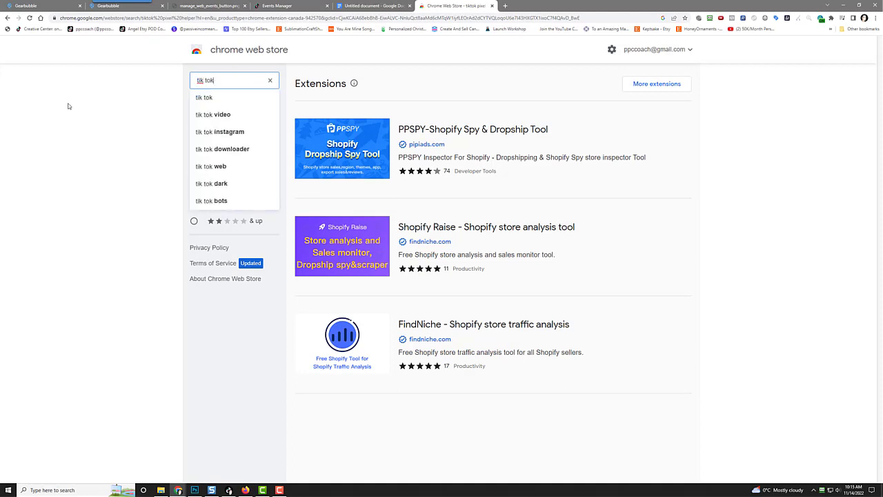
text( pixel helper)
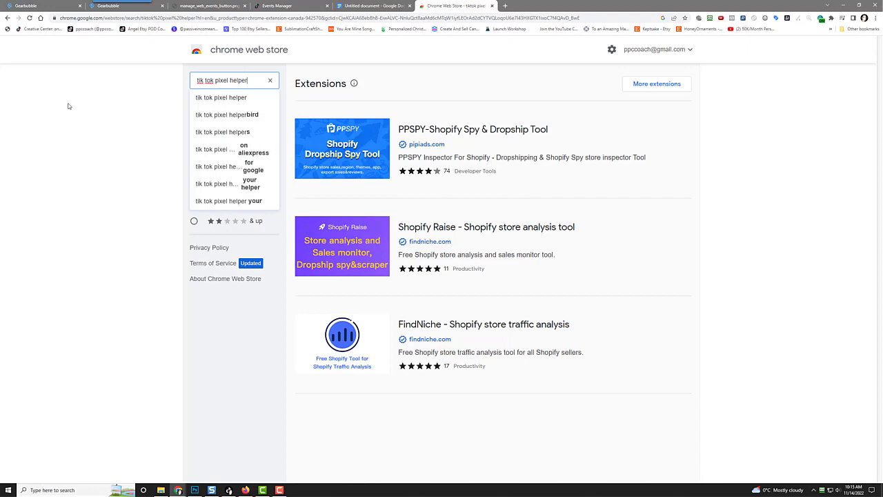
key(Return)
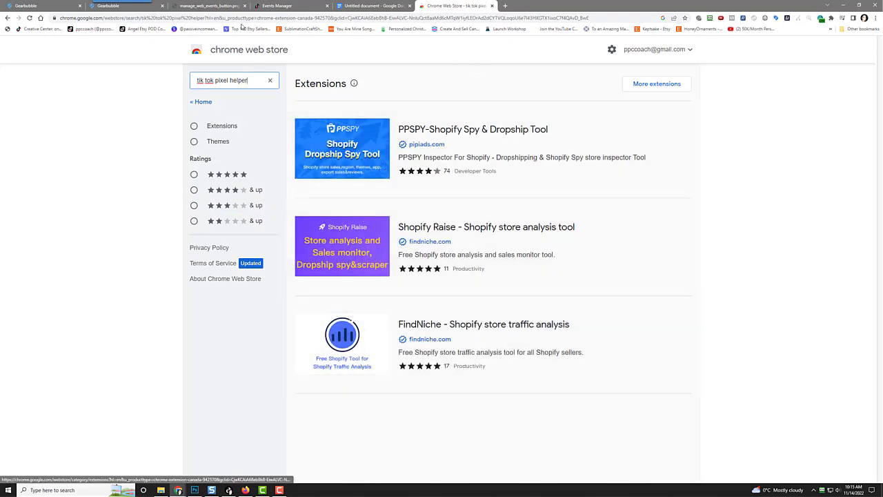
click(230, 128)
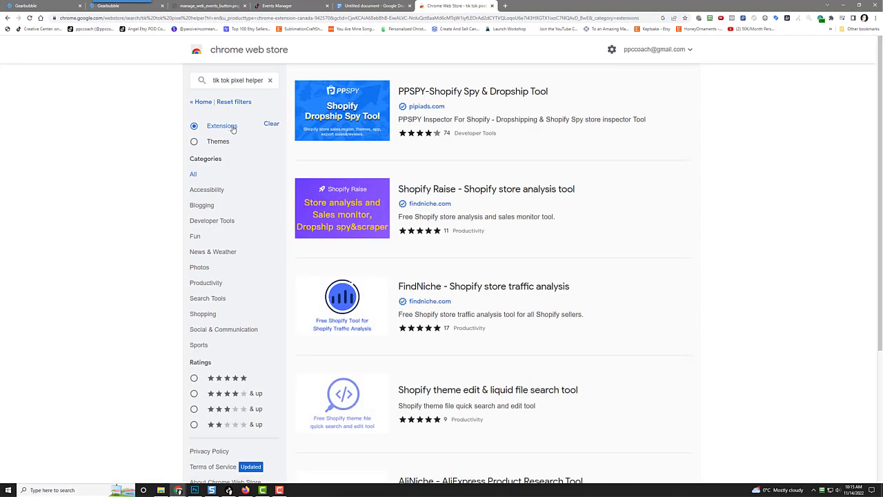
scroll(276, 341, down, 3)
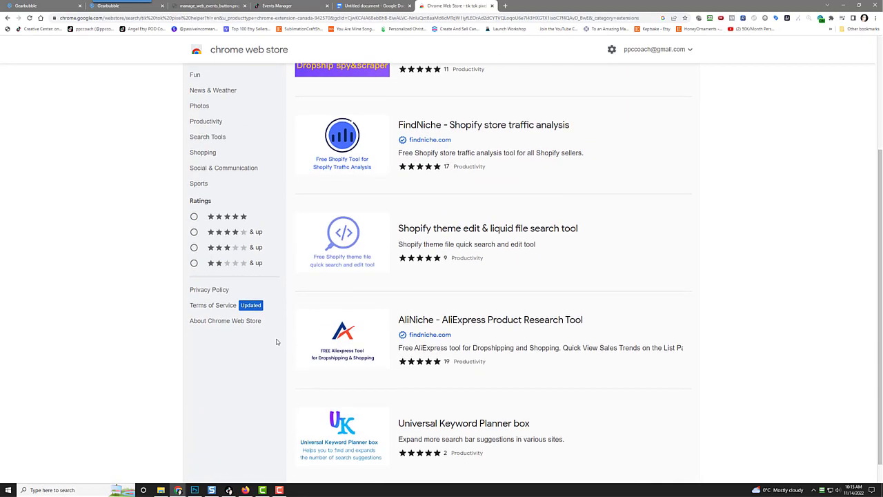
scroll(276, 338, up, 3)
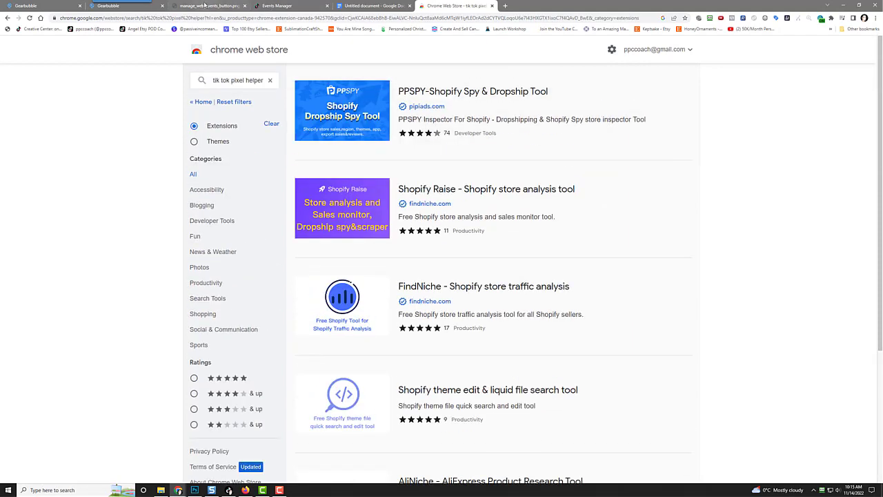
Return to TikTok Events Manager, review the pixel code installation settings and proceed to the Create events stage.
click(293, 6)
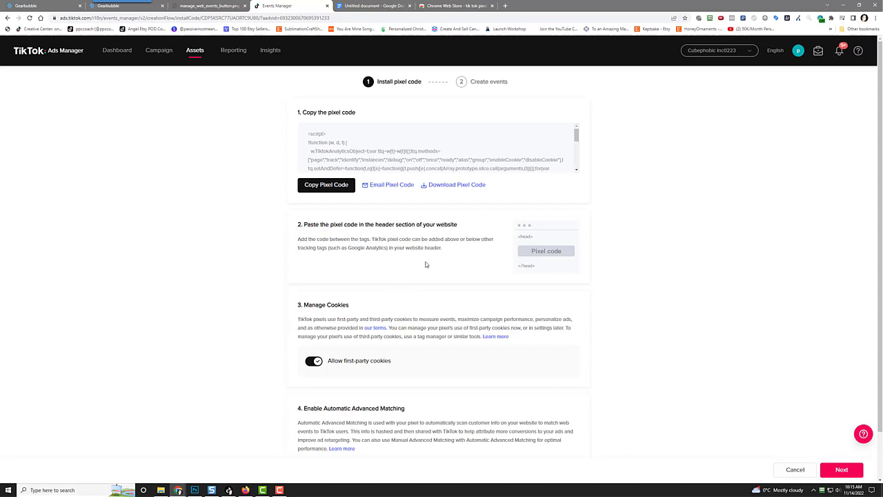
scroll(427, 263, down, 1)
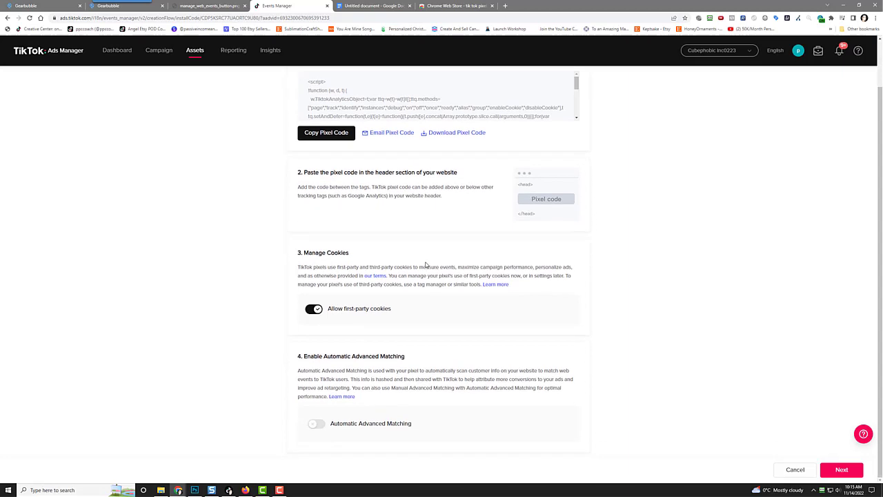
scroll(426, 264, up, 1)
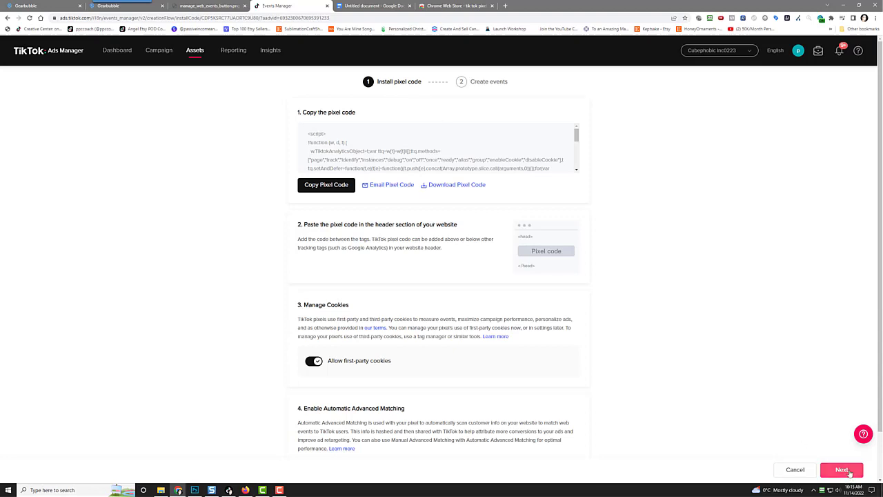
click(848, 472)
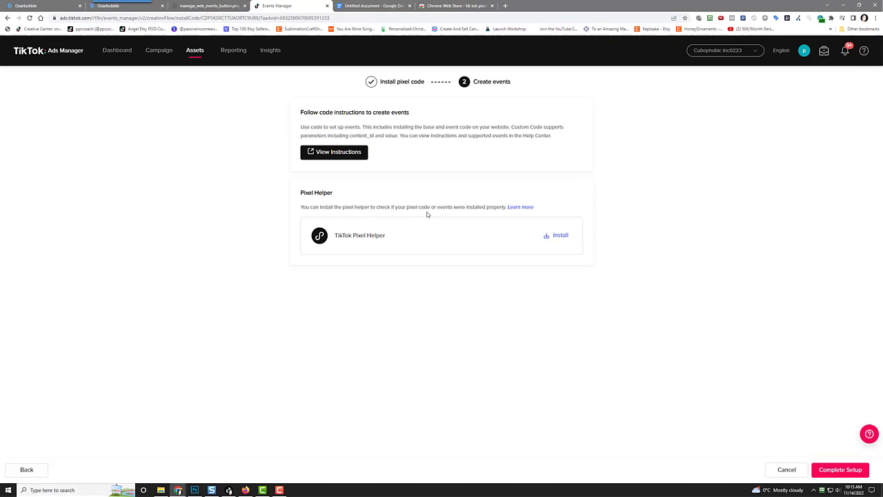
Open the Pixel Helper's Learn more article in a new tab, and open the extension's Chrome Web Store page from Events Manager.
right_click(518, 208)
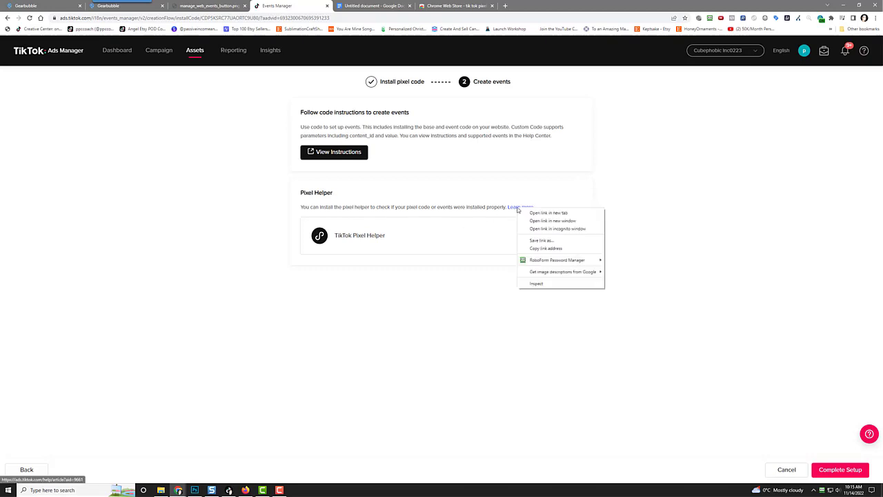
click(533, 213)
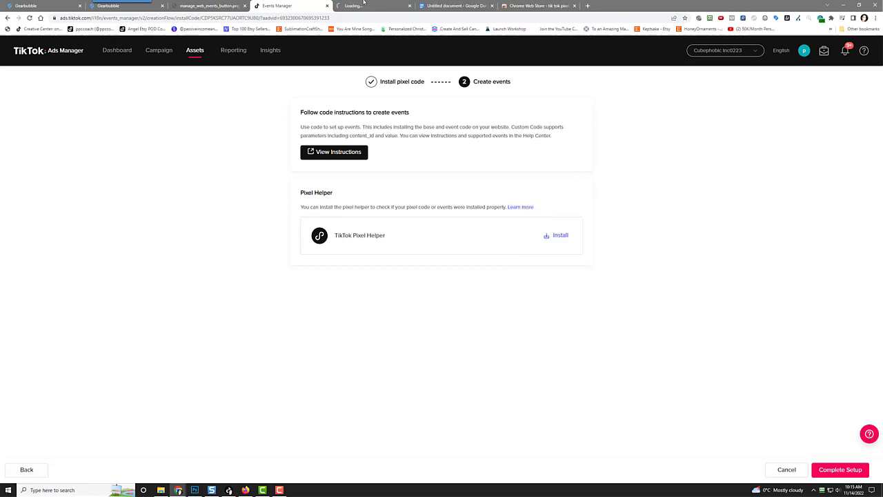
click(362, 5)
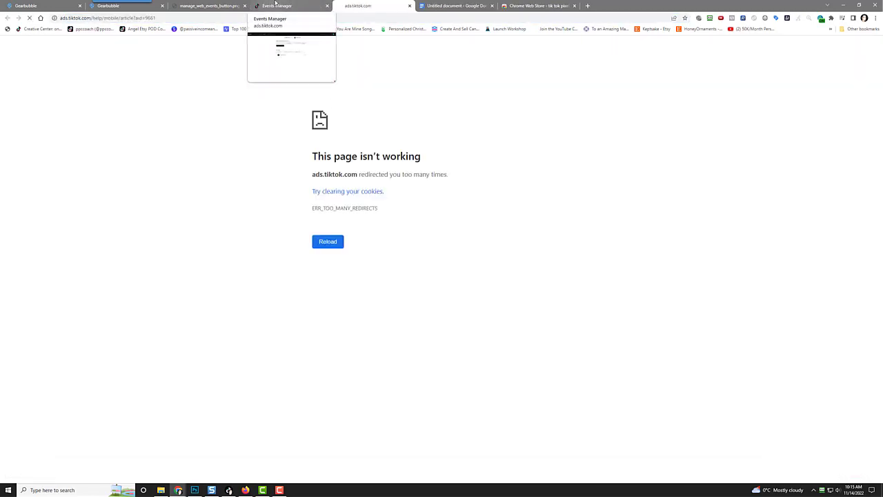
click(276, 5)
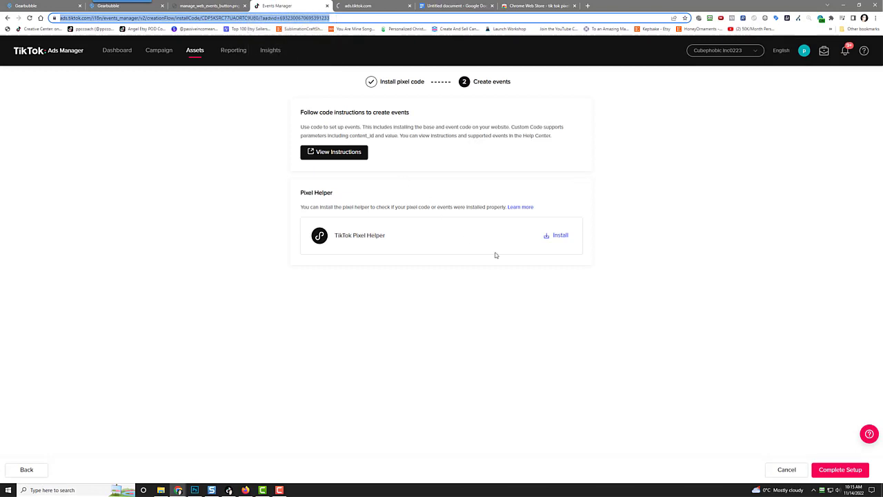
click(559, 235)
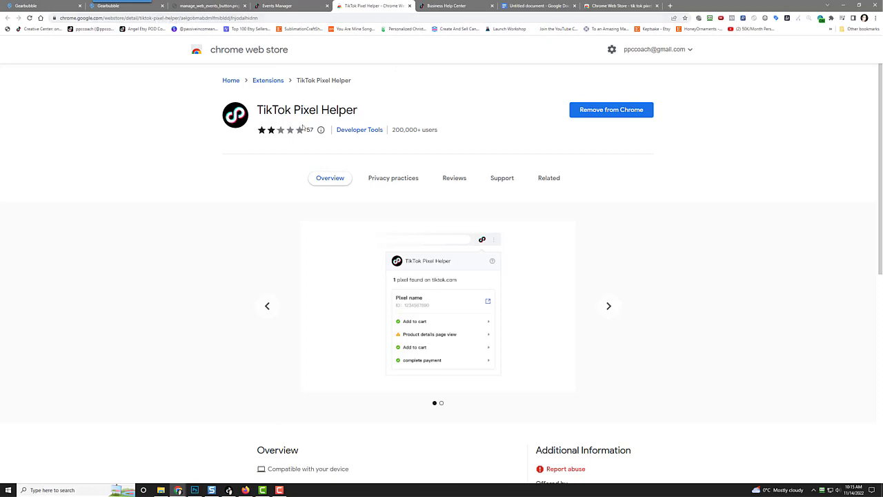
Copy the web address of the TikTok Pixel Helper store page and check this page with the extension.
click(145, 18)
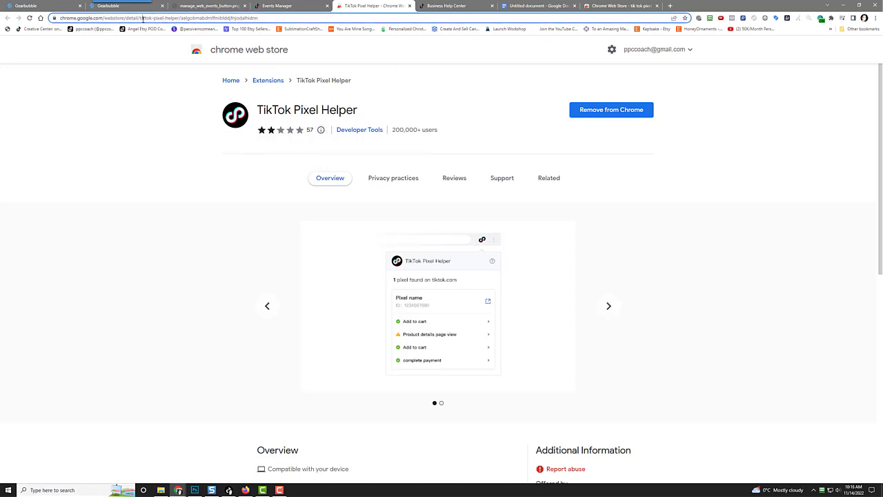
right_click(147, 20)
click(167, 57)
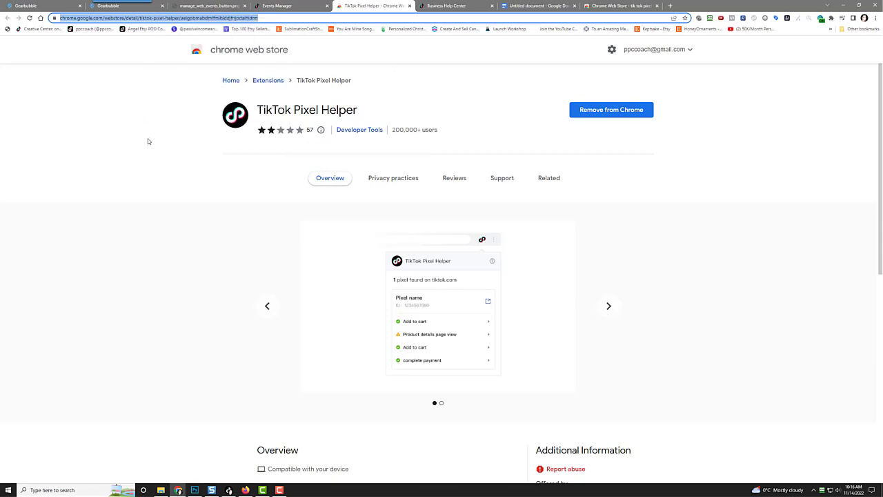
click(148, 140)
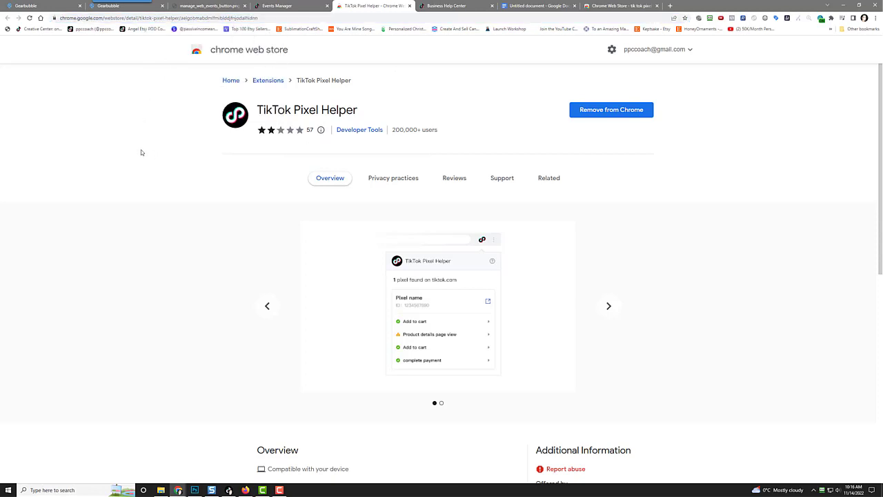
click(754, 20)
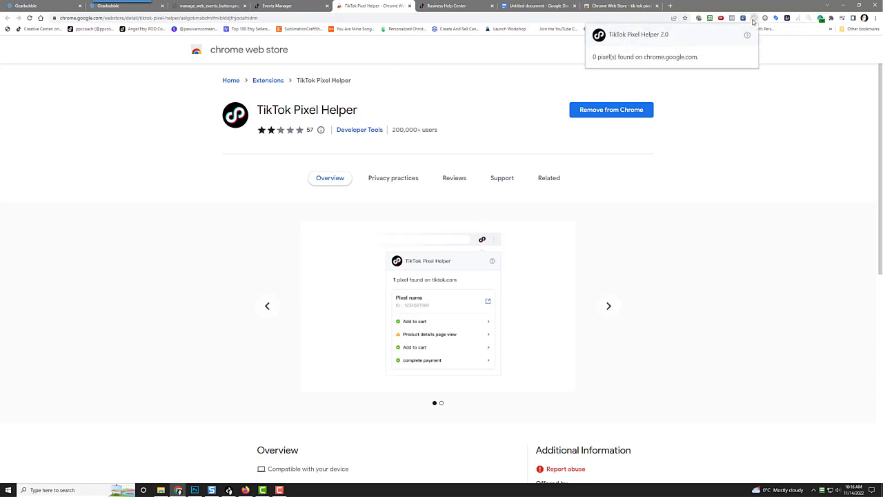
click(713, 121)
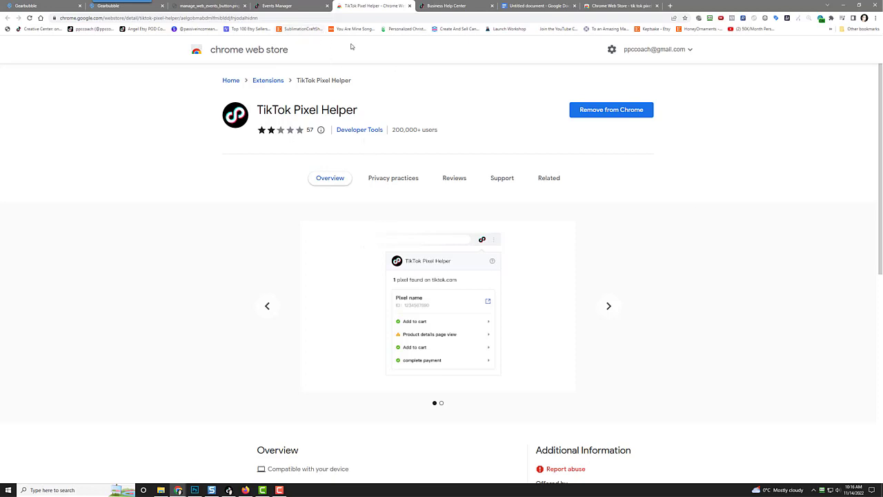
Switch to the Google Docs document and replace the whole pixel script with the heading "Tip For Tiktok Ads".
click(537, 6)
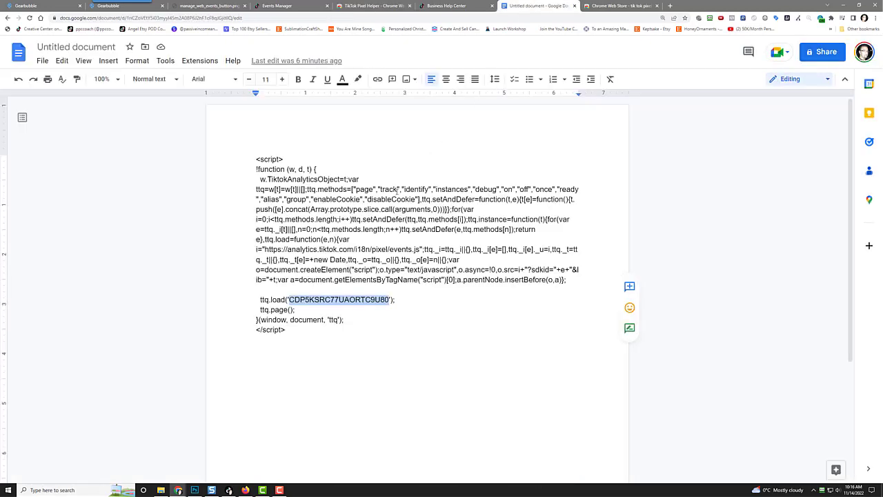
click(289, 209)
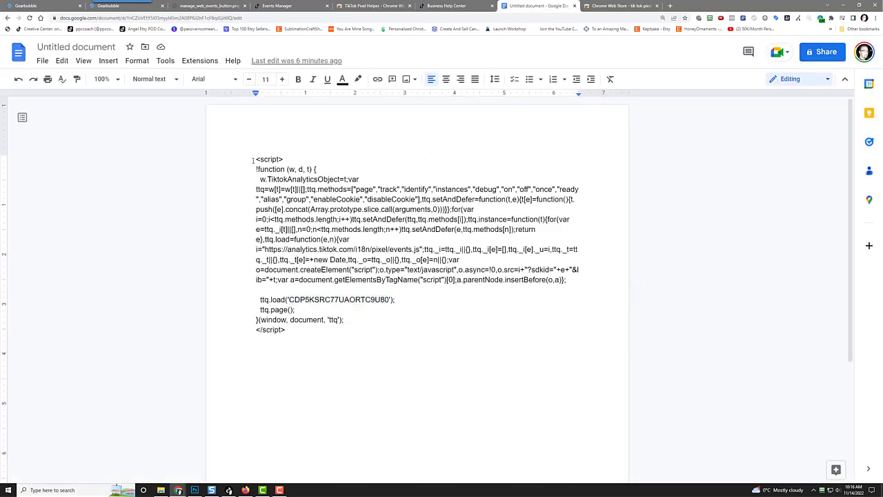
drag(255, 160, 311, 400)
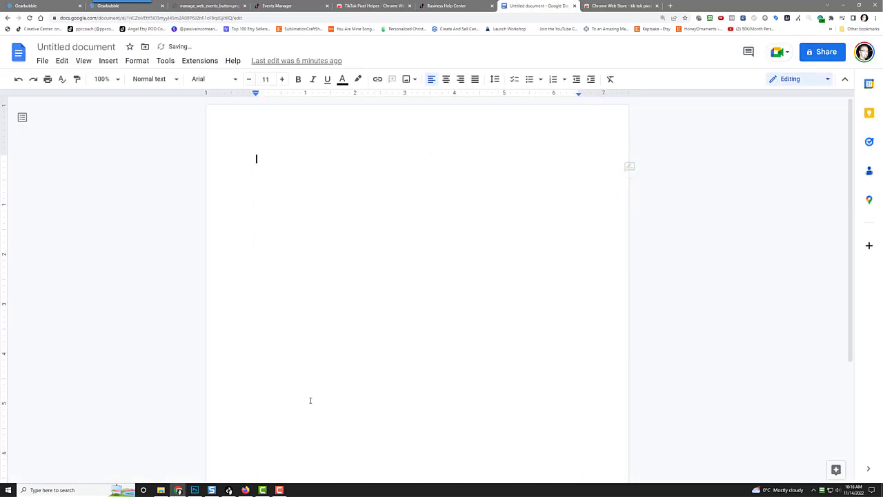
key(BackSpace)
text(Tip For)
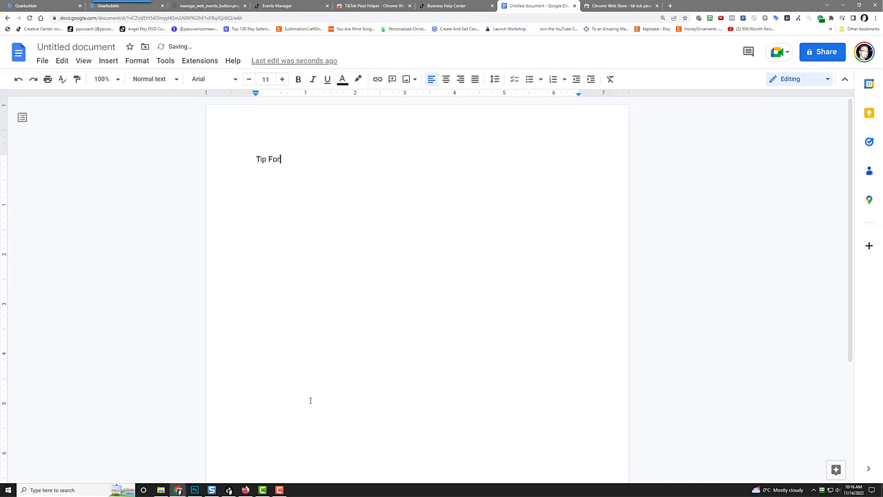
text( Tiktok Ads)
key(Return)
key(Return)
Start a dashed list below the heading with the item "You can only optimize for pixel events that have “fired” already".
text(Can)
key(BackSpace)
key(BackSpace)
key(BackSpace)
key(BackSpace)
text(I)
key(BackSpace)
text(-)
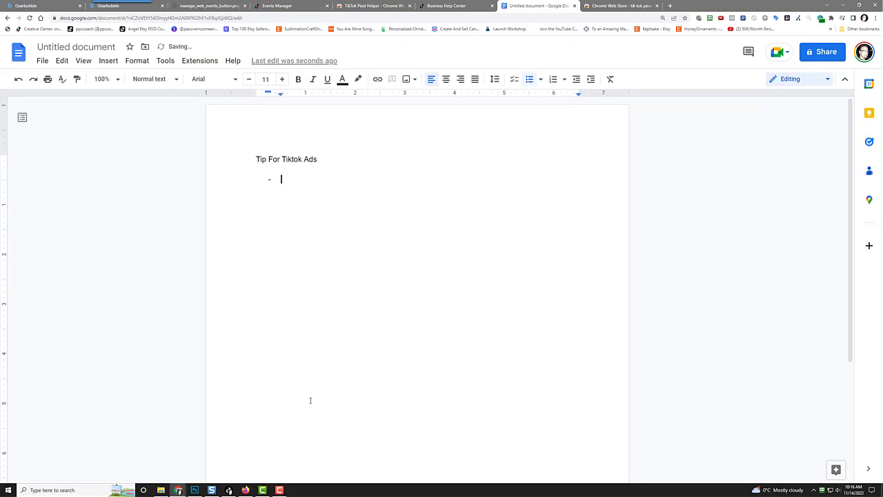
text( You can only optimie)
key(BackSpace)
text(ze)
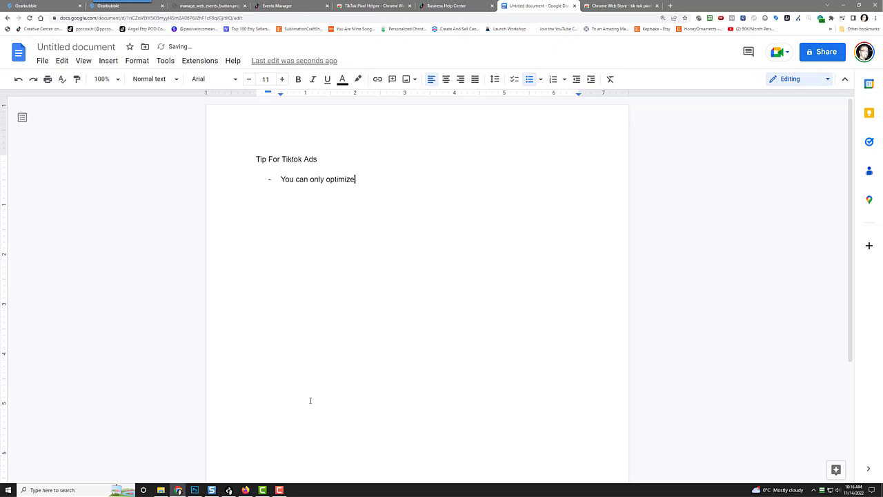
text( for pixel events that h)
text(ave "Fired")
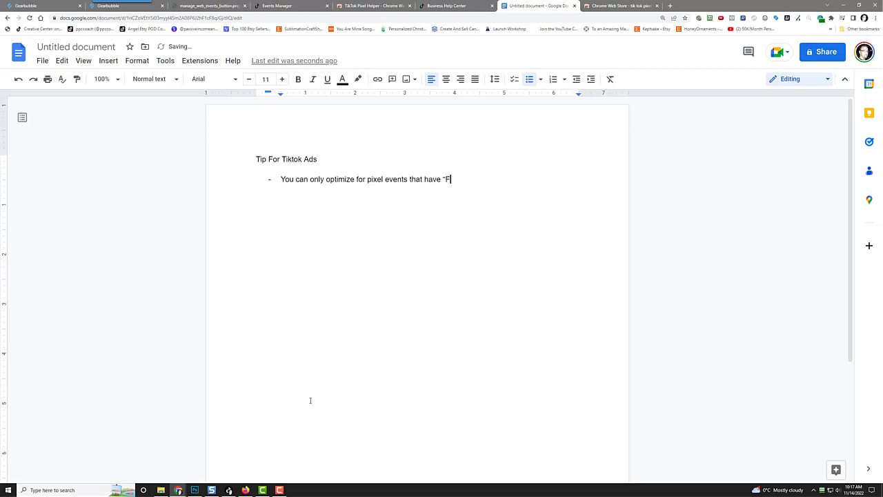
key(BackSpace)
key(BackSpace)
key(BackSpace)
key(BackSpace)
key(BackSpace)
key(BackSpace)
key(BackSpace)
text(ir)
key(BackSpace)
key(BackSpace)
text(fired" already)
Add a "Now:" list item with the nested items "Viewcontent" and "Add to cart".
key(Return)
text(Now:)
key(Return)
key(Tab)
text(Viewcontent)
key(Return)
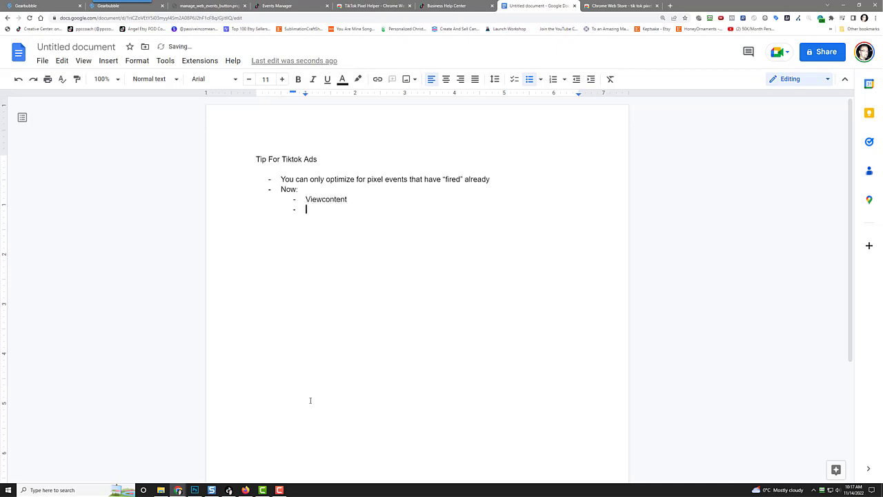
text(Add to cart)
key(Return)
Add the nested item "Complete Payment will not be available until someone actually buys it and that pixel even fires".
text(Complete P)
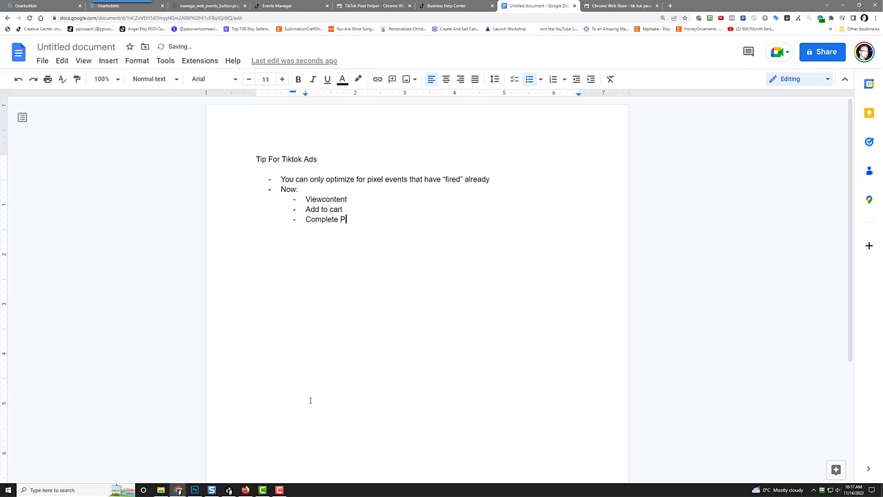
text(ayment will not be available until someon)
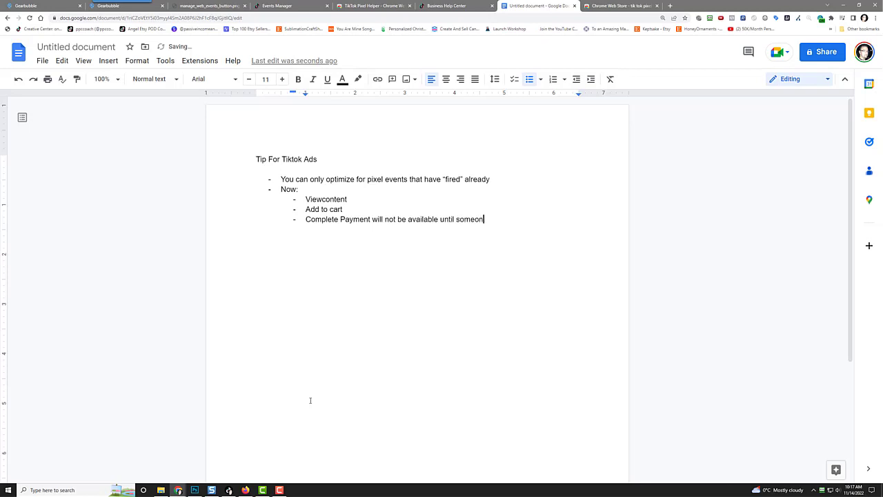
text(e actually buys it and that pixel even fite)
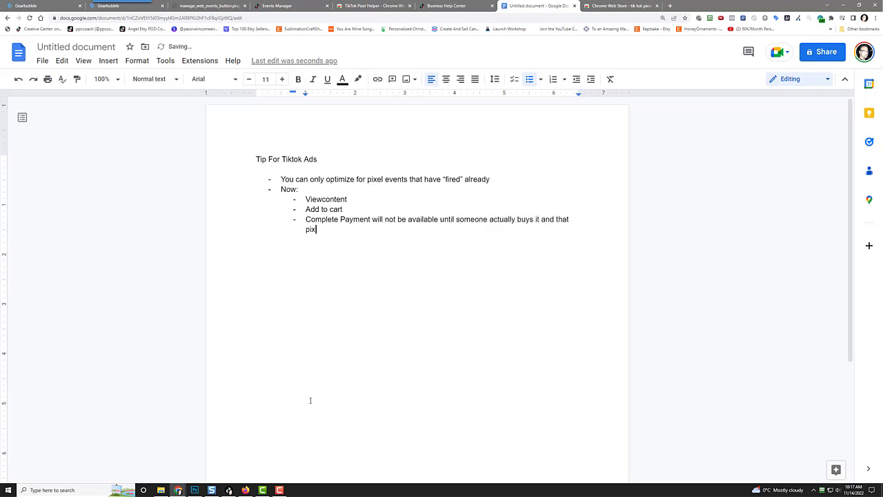
key(BackSpace)
key(BackSpace)
text(res)
Add a first-level list item "Pixel" with the nested items "Base code" and "Event code".
key(Return)
key(shift+Tab)
text(Pixel)
key(Return)
key(Tab)
text(Base code)
key(Return)
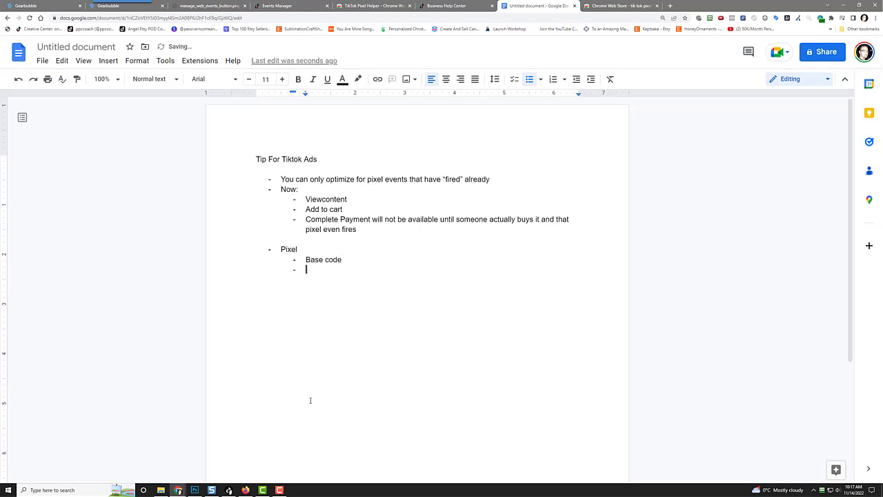
text(Event code)
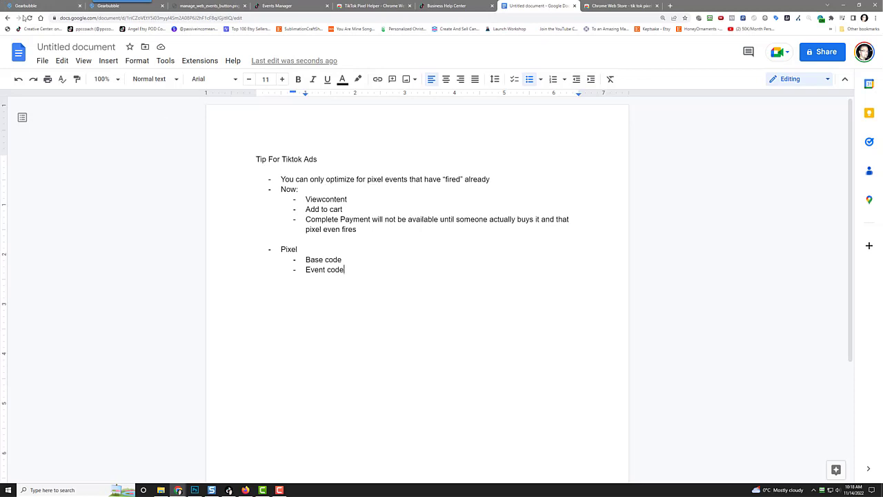
Go back to TikTok Events Manager, complete the pixel setup and look over the pixel's event overview.
click(296, 6)
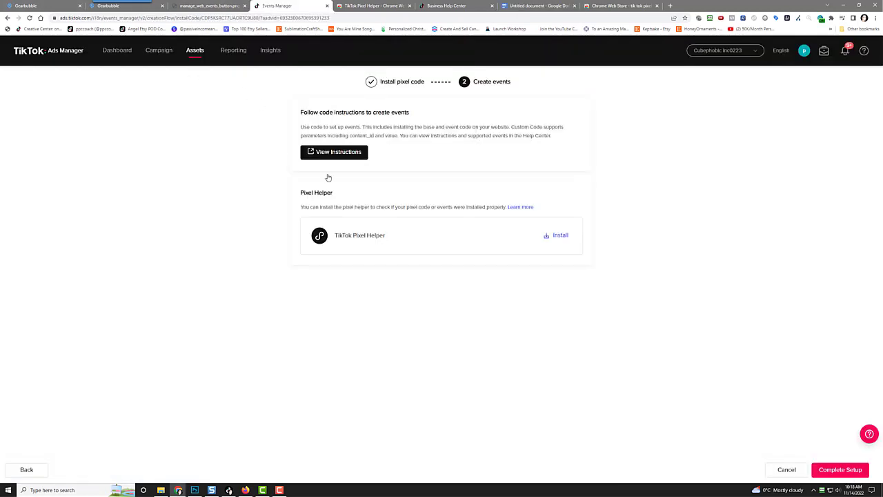
click(842, 469)
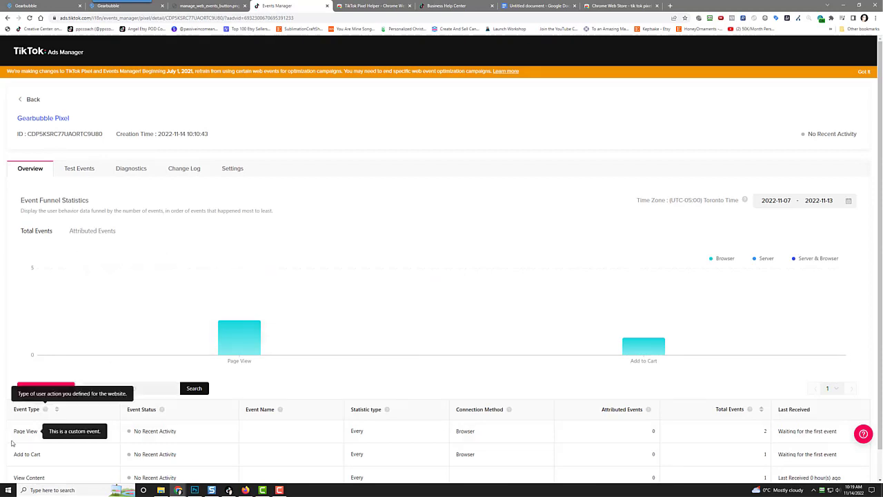
scroll(67, 453, down, 1)
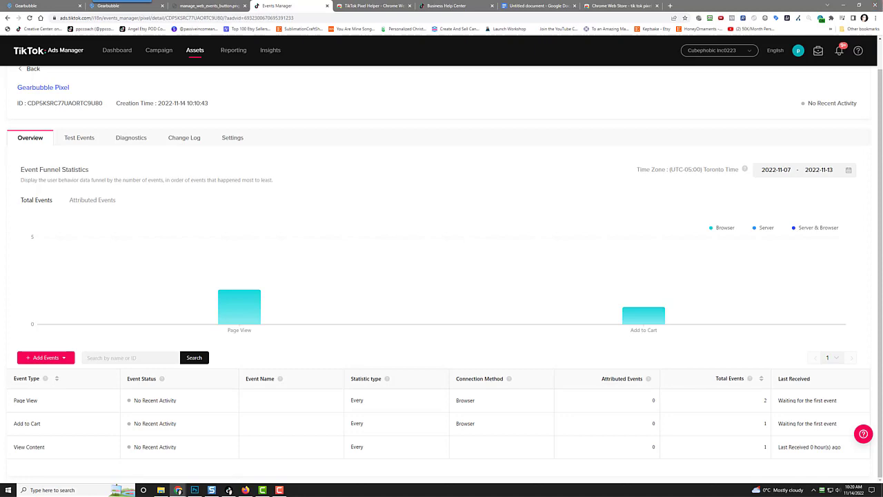
Go to gearbubble.com in a new incognito window and show the Sell on Marketplace options.
click(878, 18)
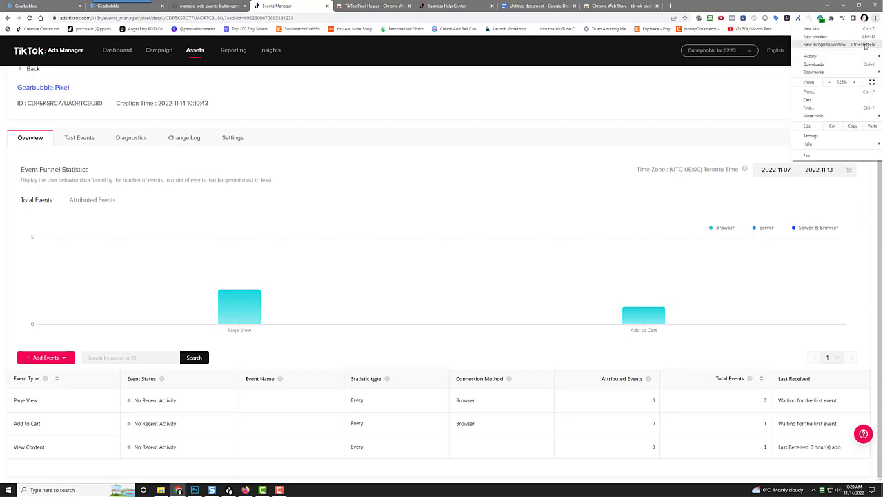
click(825, 44)
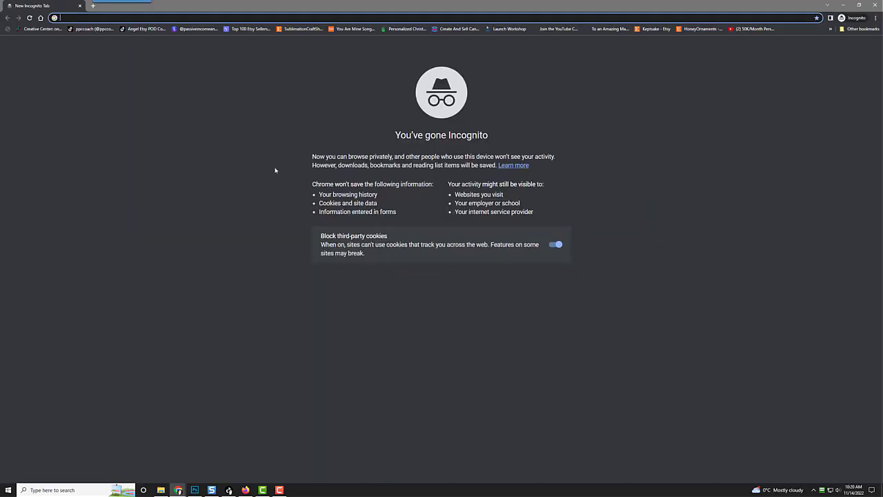
text(gearbubble.com)
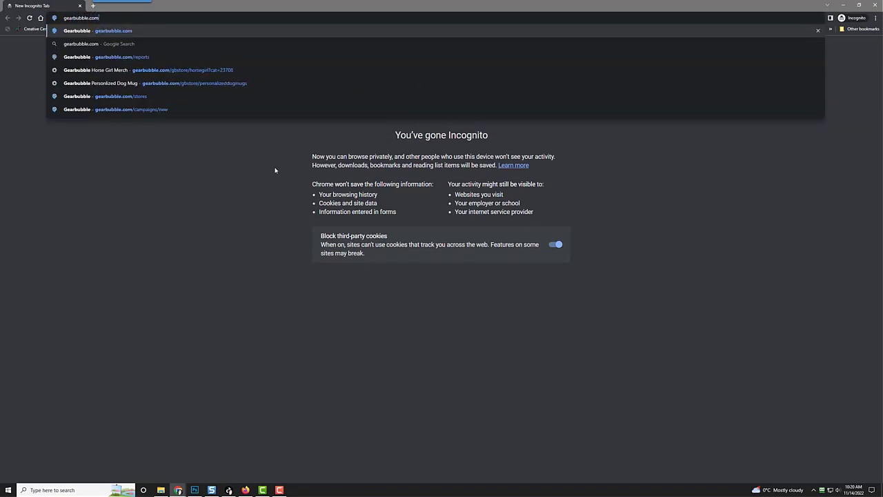
key(Return)
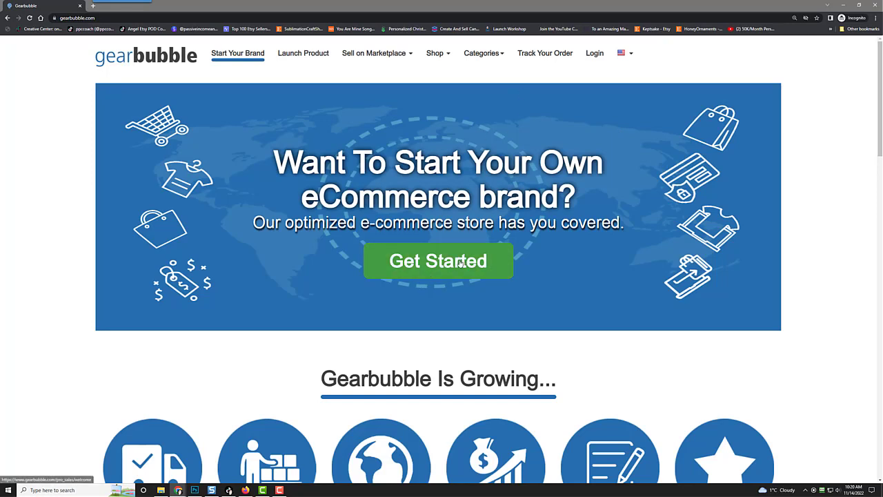
click(373, 53)
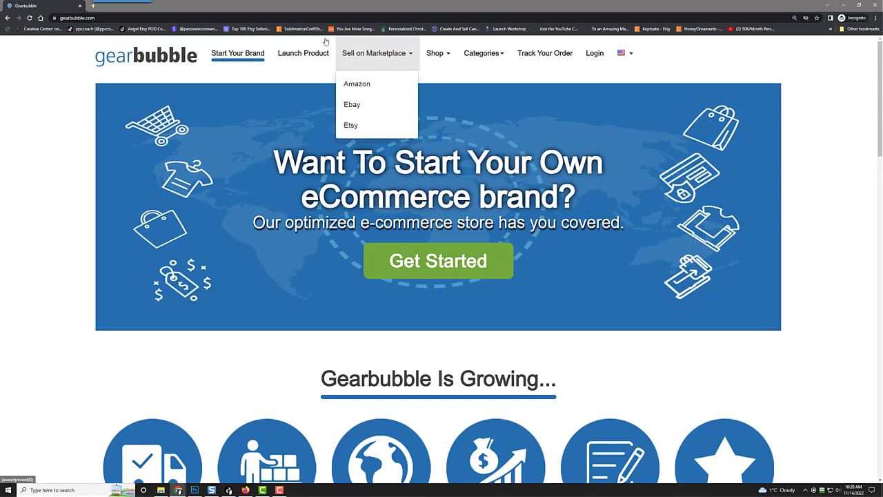
View the account sign-up form that Launch Product leads to and return to the GearBubble home page.
click(303, 52)
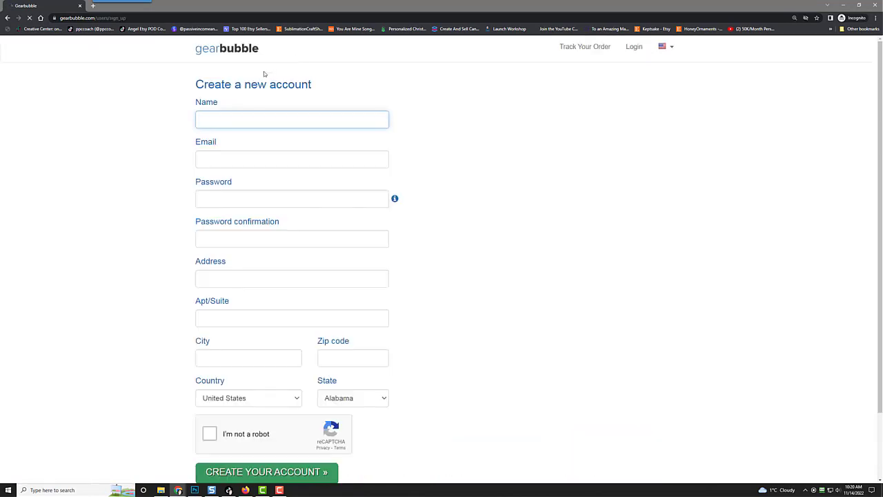
right_click(92, 91)
click(136, 95)
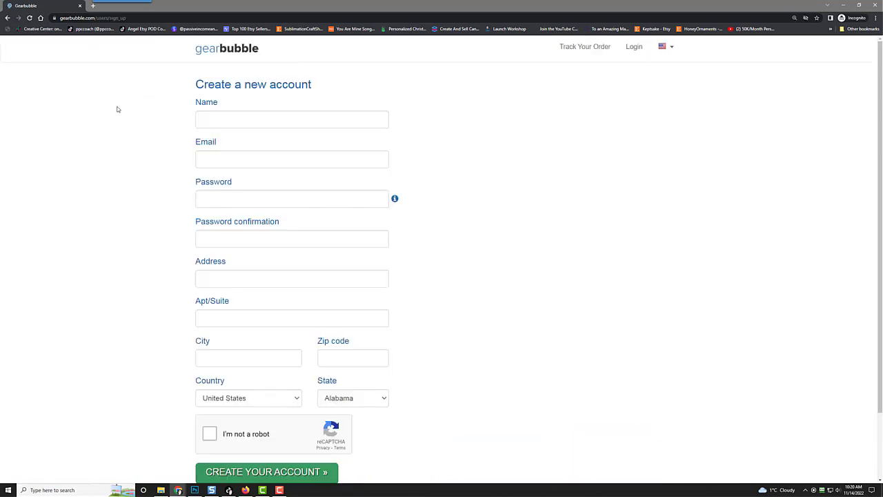
right_click(117, 108)
click(135, 113)
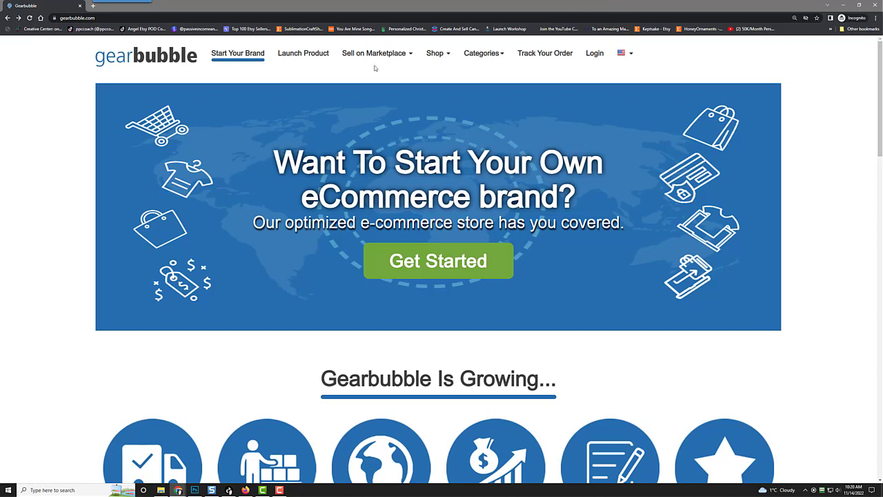
Revisit the Launch Product sign-up form, go back to the home page and minimize the incognito window to return to TikTok Events Manager.
mouse_move(381, 61)
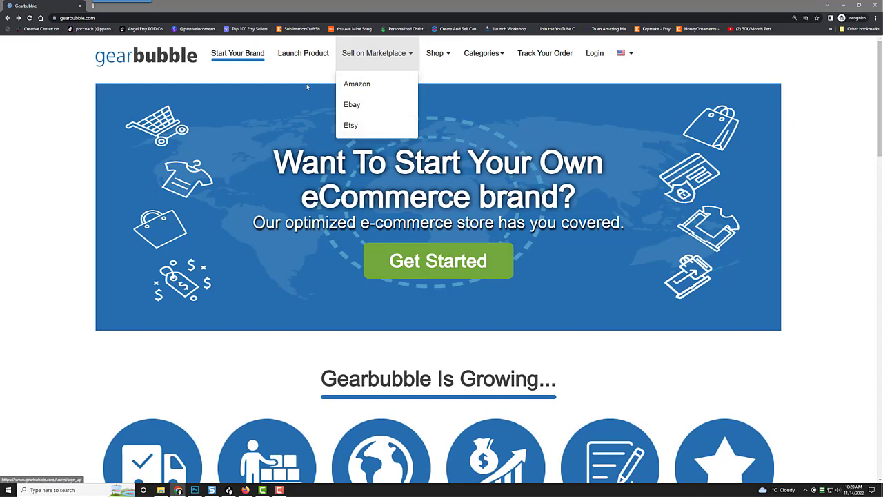
click(301, 50)
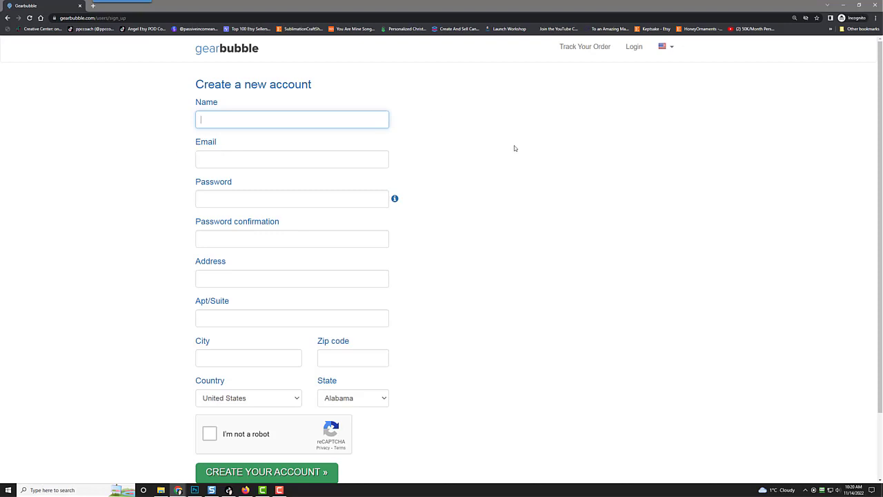
right_click(518, 117)
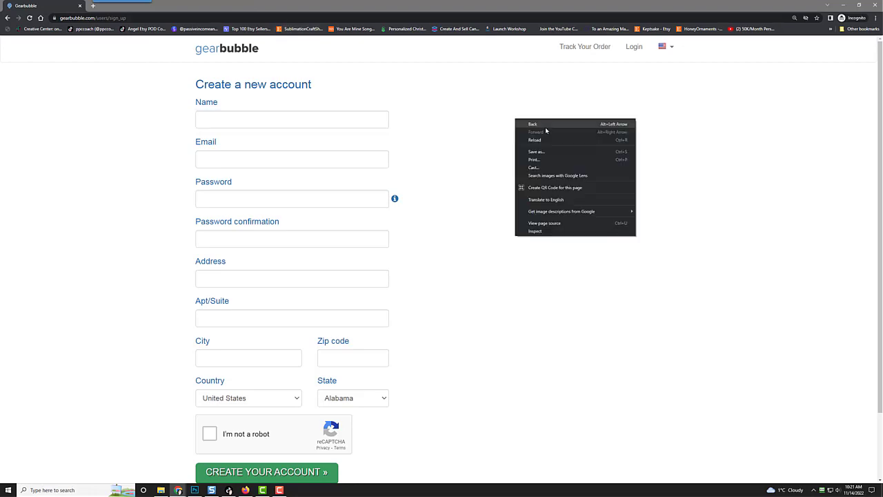
click(547, 124)
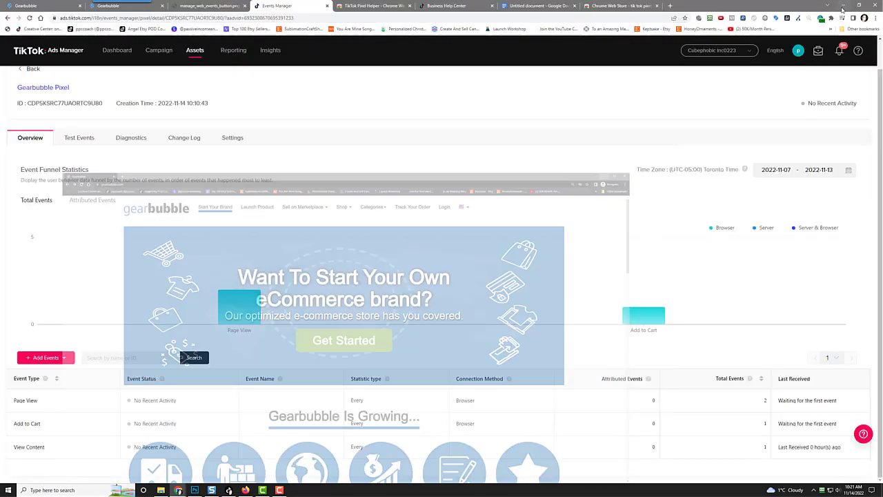
click(843, 5)
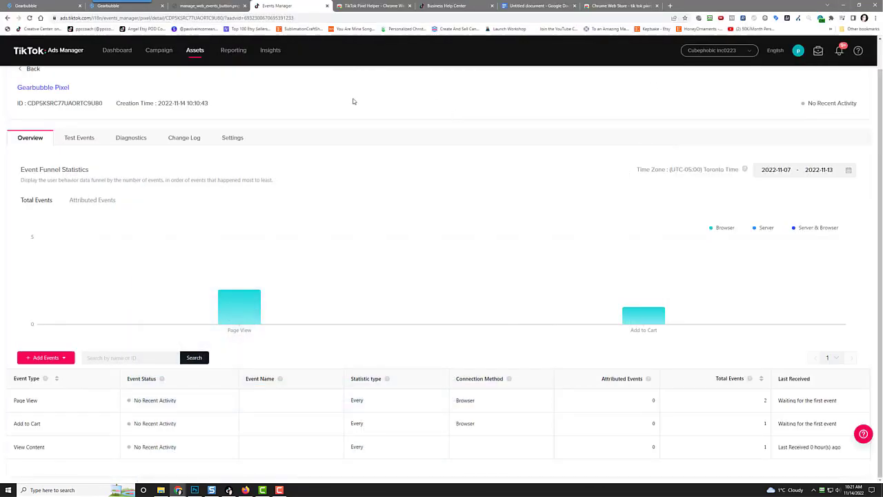